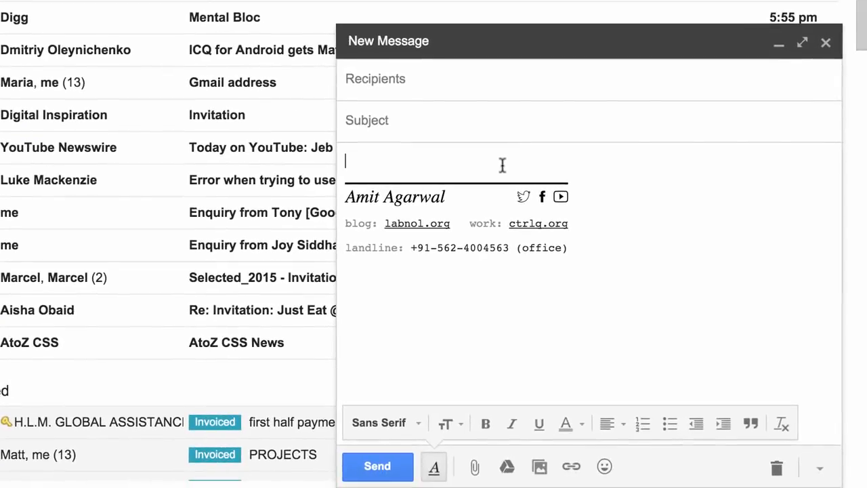
Step: Begin the message body with “Hi,” followed by “Thank you for your invite. I really appreciate it.”
text(Hi,)
key(Return)
text(Thank you for your invite. I really appreciate it.)
key(Return)
Step: Add “However, I regret that I will not be able to attend the event due to prior commitments.” and “Regards.”; set the subject to “Event Invite Declined”
text(However, I regret that I will not be able to attend the event due to prior commitments.)
key(Return)
text(Regards.)
key(shift+Tab)
text(Event Invite Declined)
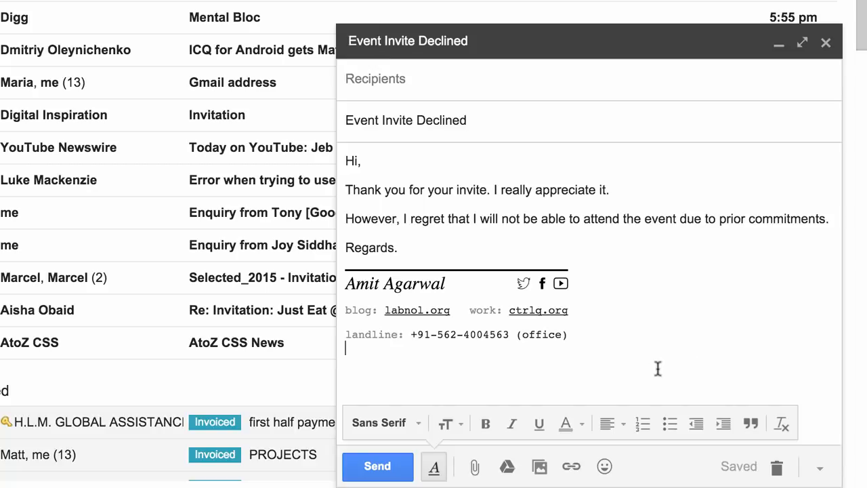
Step: Save the message as a new canned response named “Event Invite Declined [Canned]”
click(819, 469)
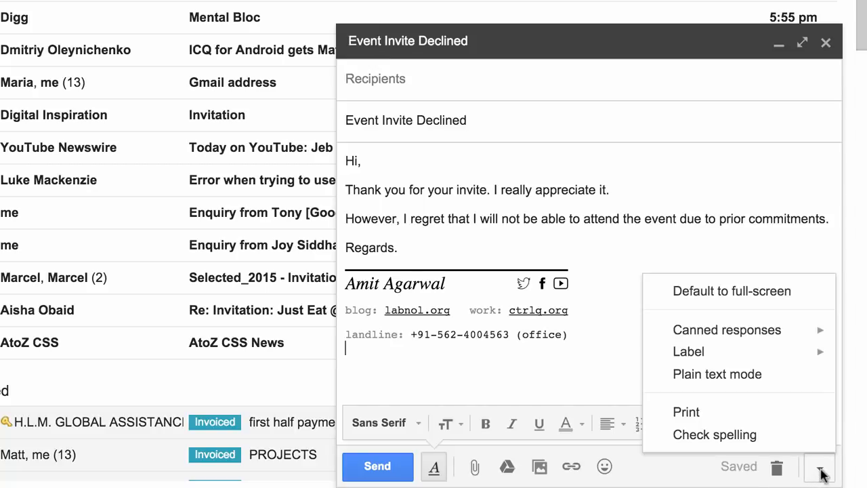
mouse_move(697, 333)
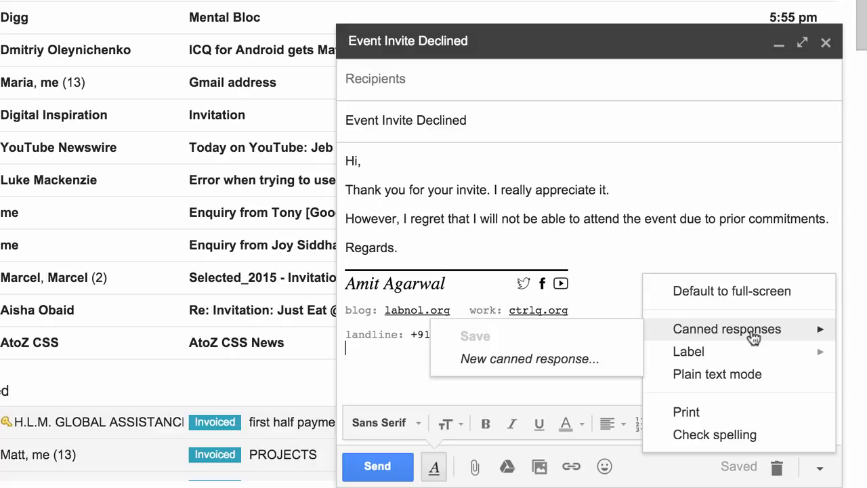
click(554, 360)
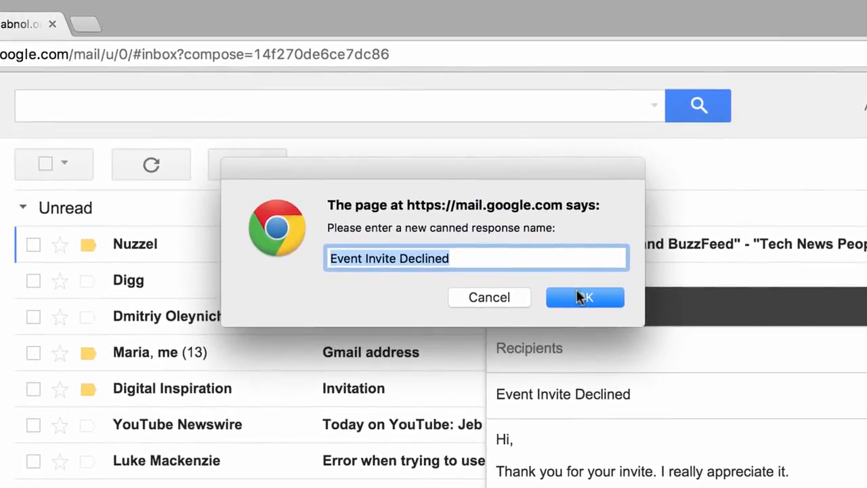
click(510, 258)
text([Canned)
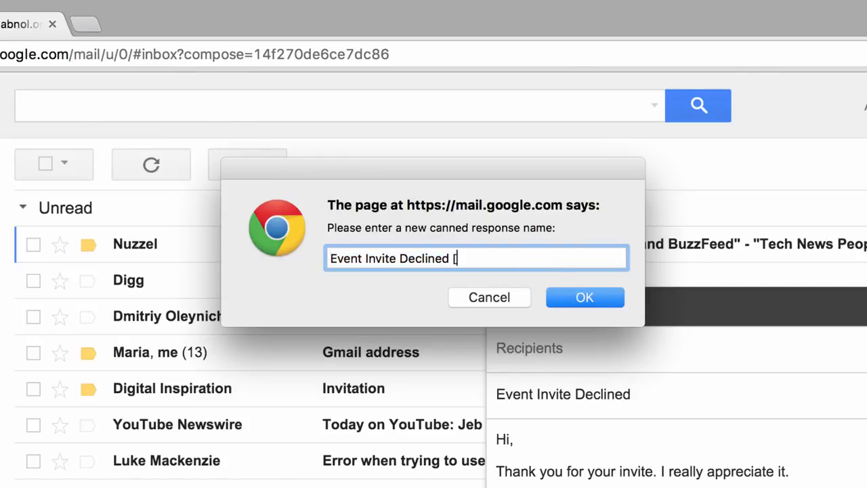
text(])
click(581, 300)
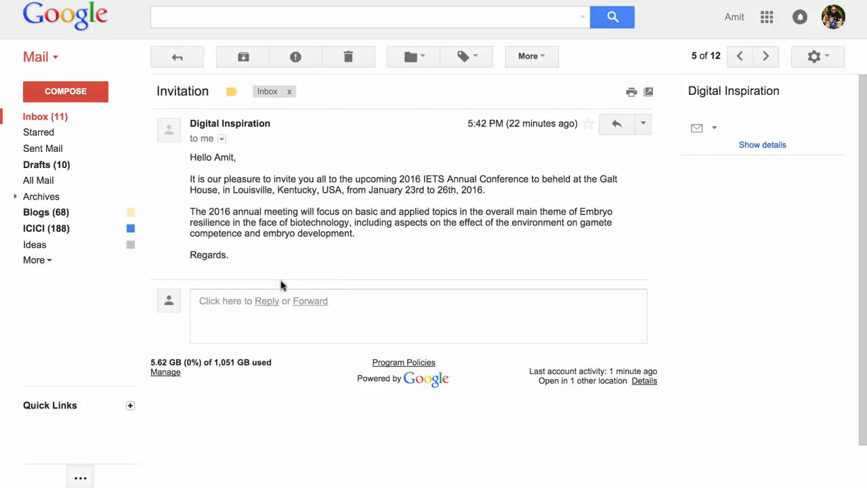
Step: Reply to the Invitation email by inserting the “Event Invite Declined [Canned]” canned response, and send it
click(266, 301)
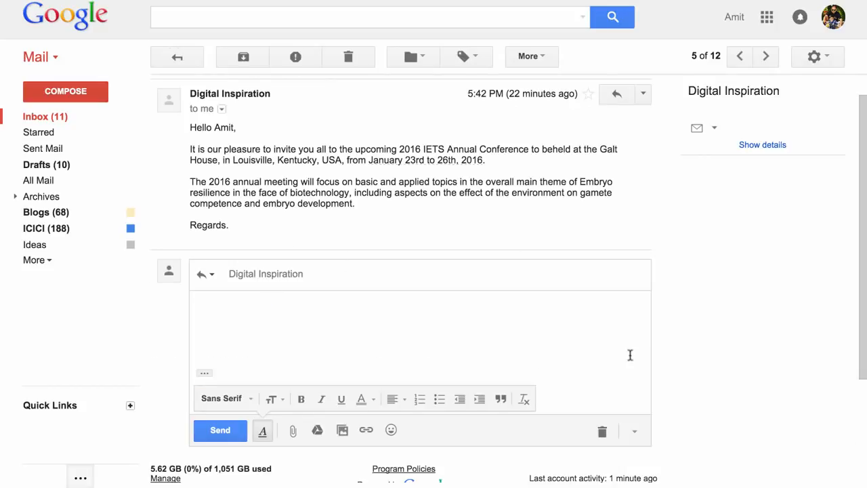
click(634, 429)
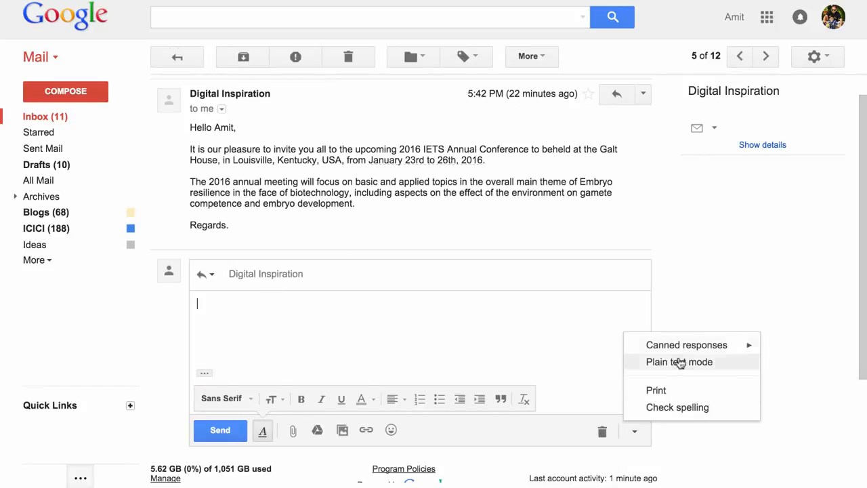
mouse_move(696, 353)
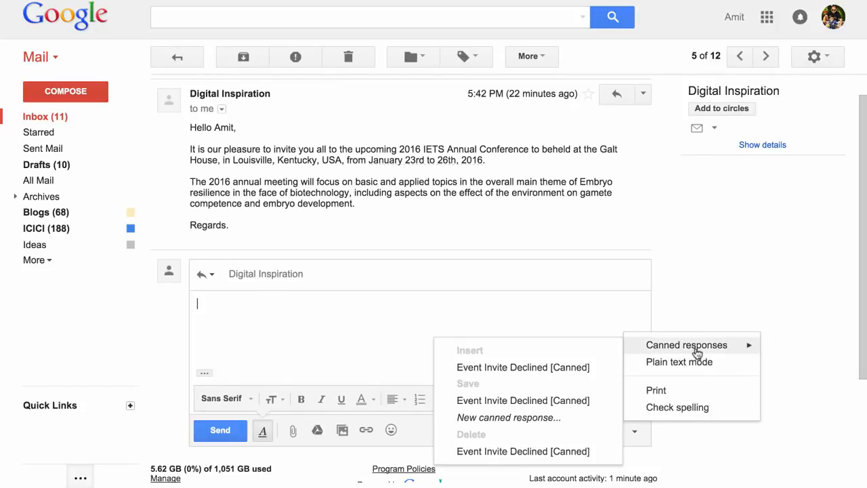
click(526, 369)
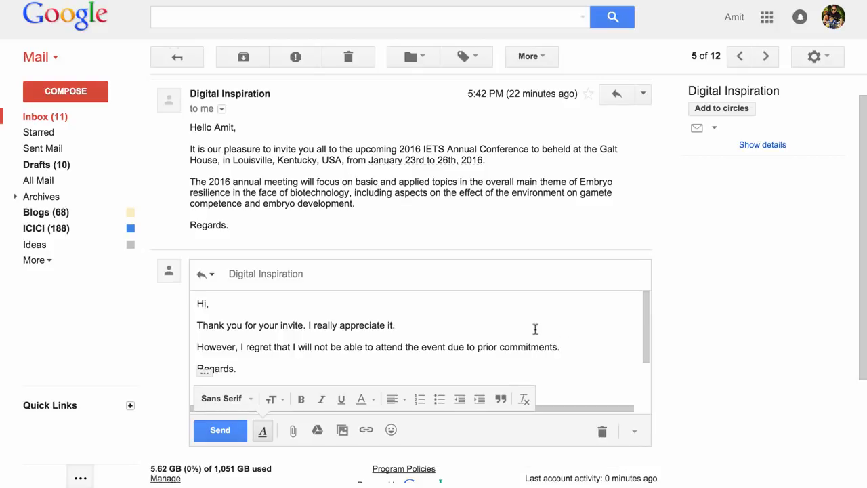
scroll(535, 329, down, 2)
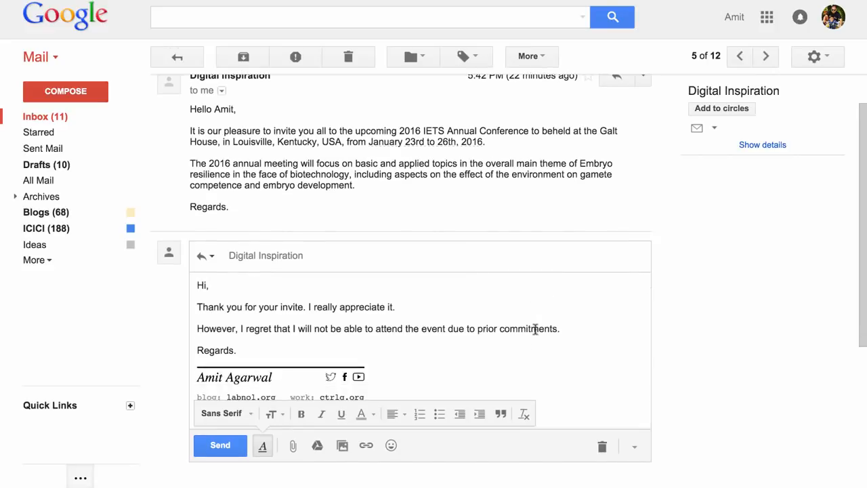
click(219, 446)
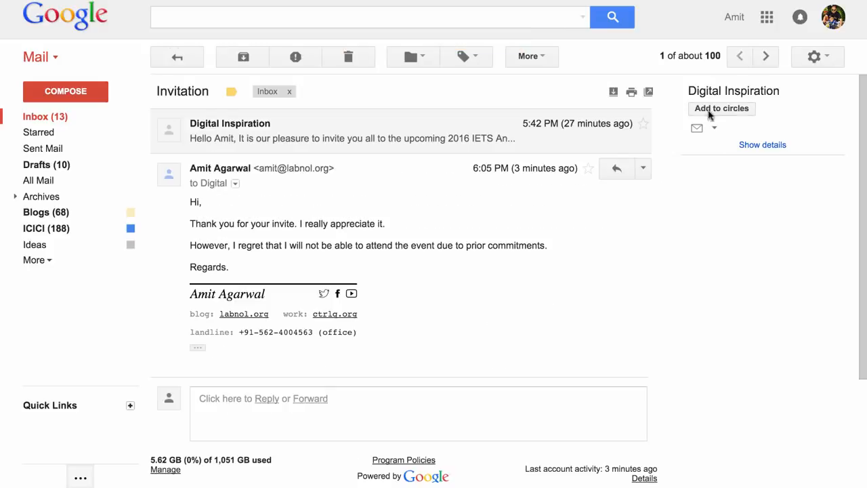
Step: Delete the sent reply from the Invitation thread and move the conversation to a new label named “Autoresponse - Decline Invite”
click(645, 169)
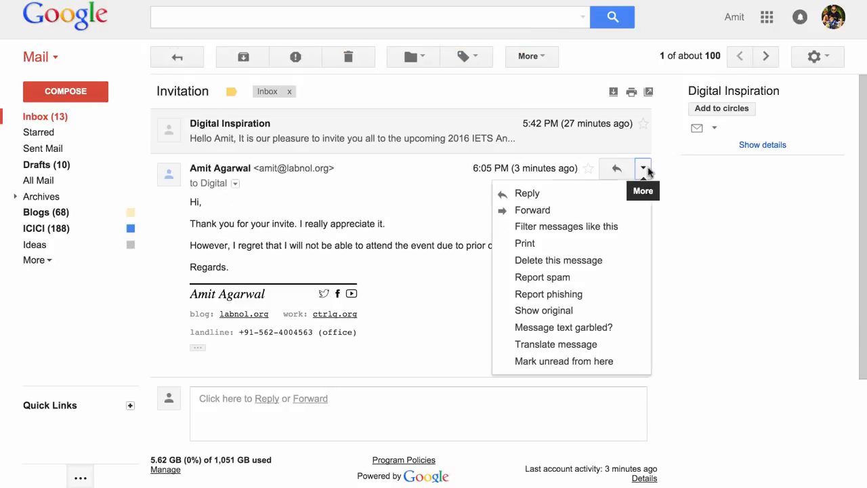
click(595, 261)
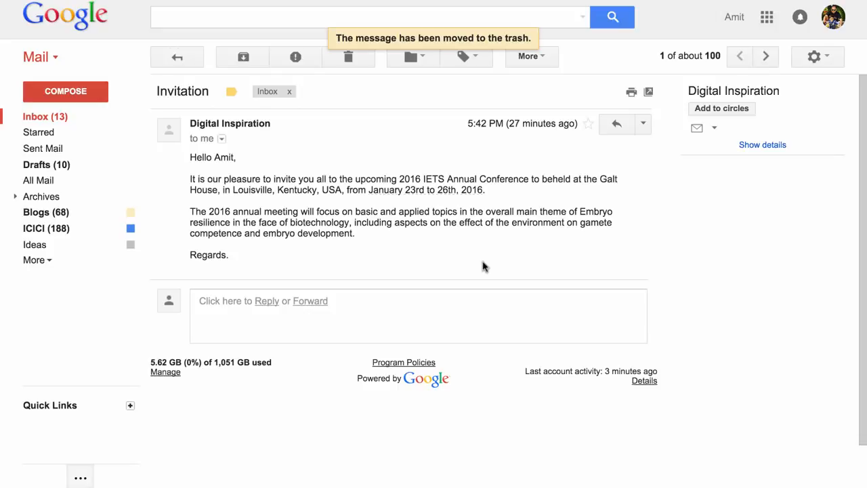
click(411, 58)
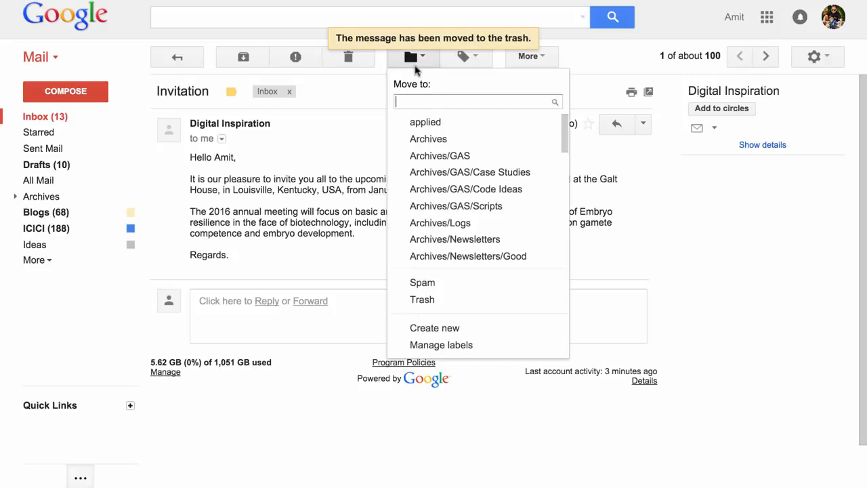
click(449, 328)
text(Autor)
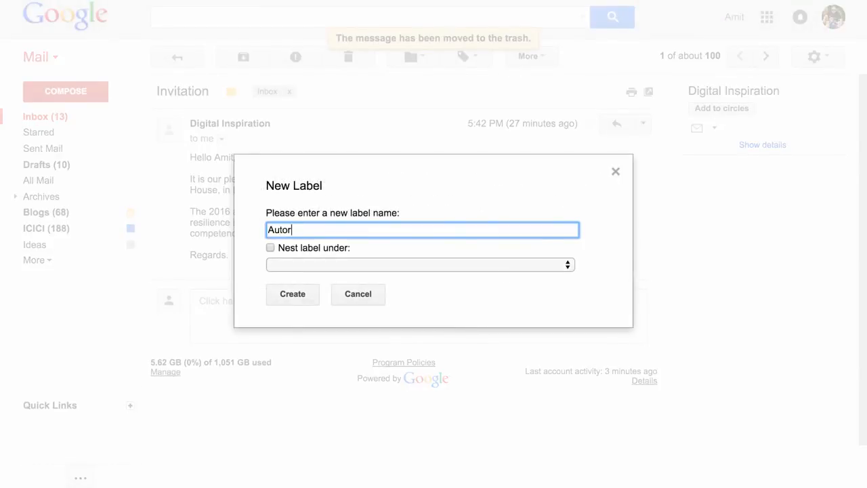
text(esponse - Decline Invite)
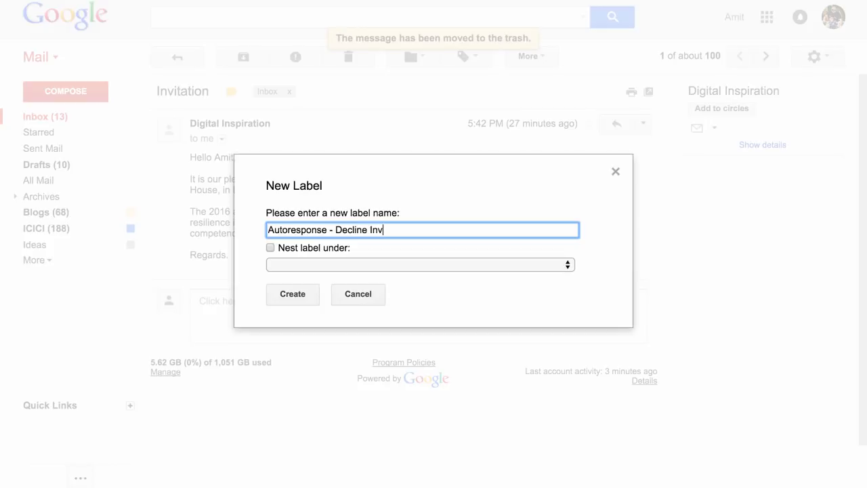
click(308, 294)
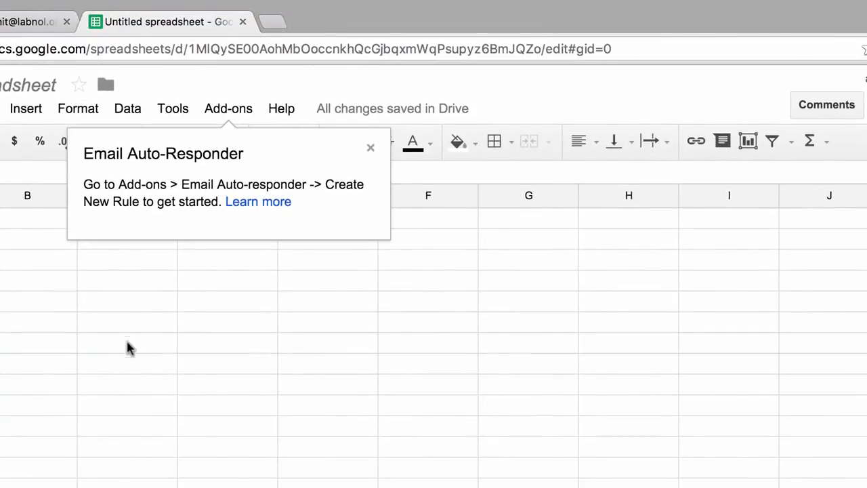
Step: In the Google Sheets spreadsheet, start a new Email Auto-Responder rule and set its Gmail label to “Autoresponse - Decline Invite”
click(243, 111)
mouse_move(250, 138)
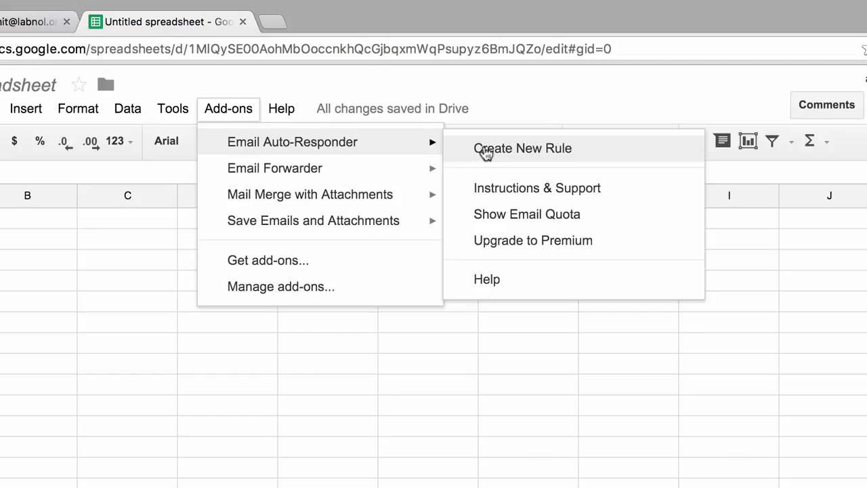
click(481, 148)
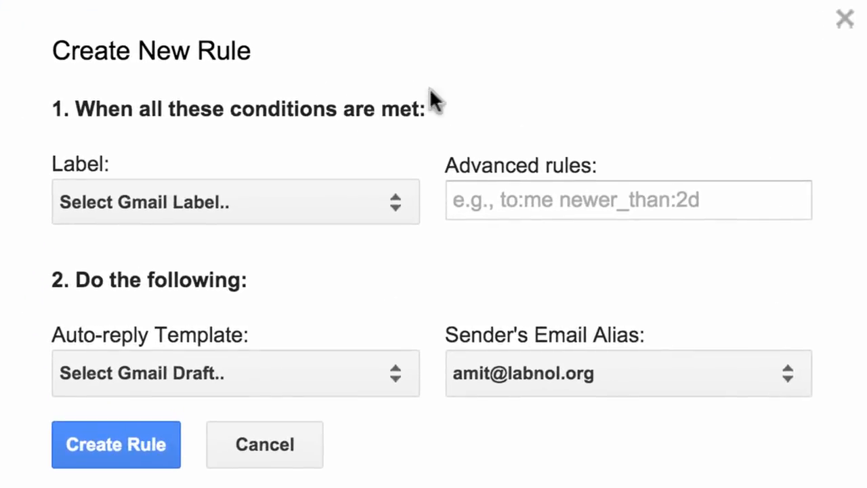
click(355, 194)
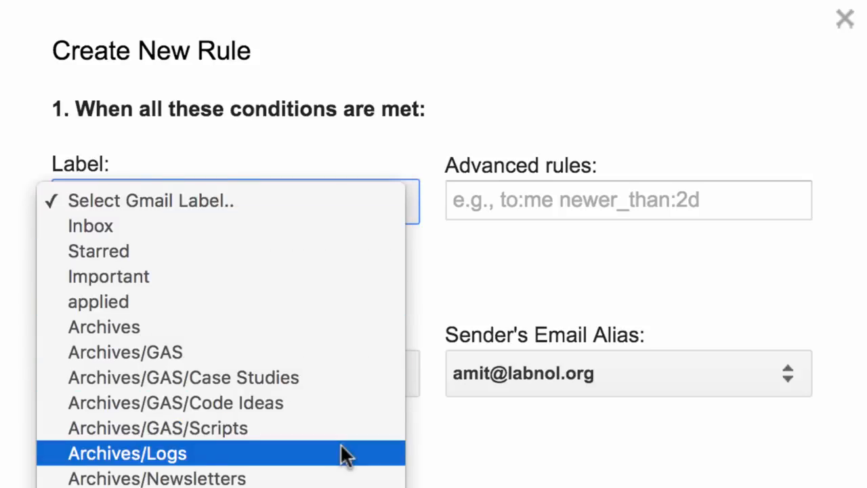
scroll(341, 454, down, 4)
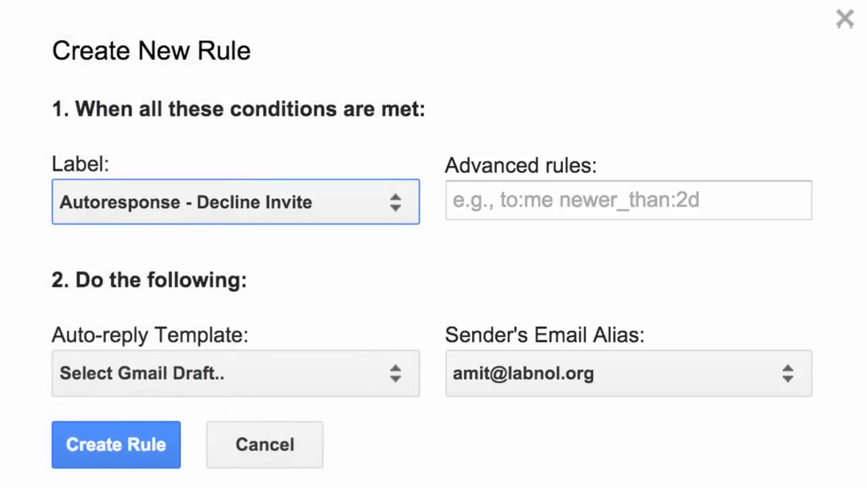
Step: Set the “Event Invite Declined” draft as the auto-reply template, choose the first sender's email alias, and create the rule
click(363, 377)
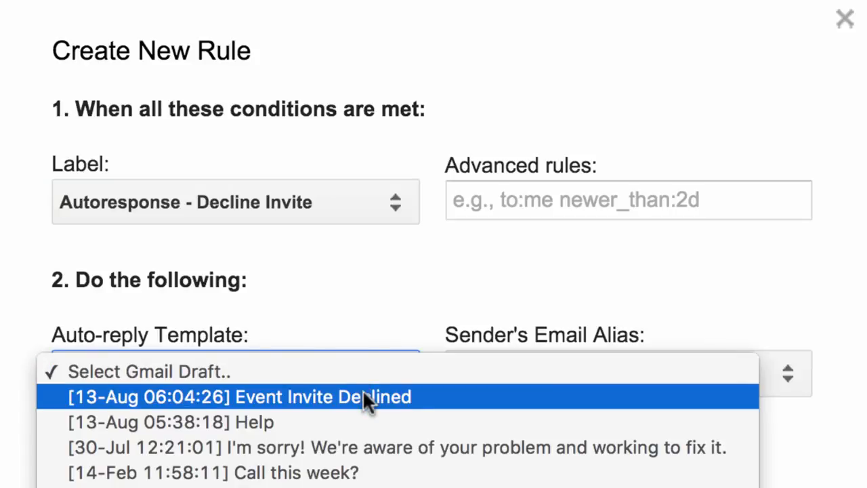
click(363, 396)
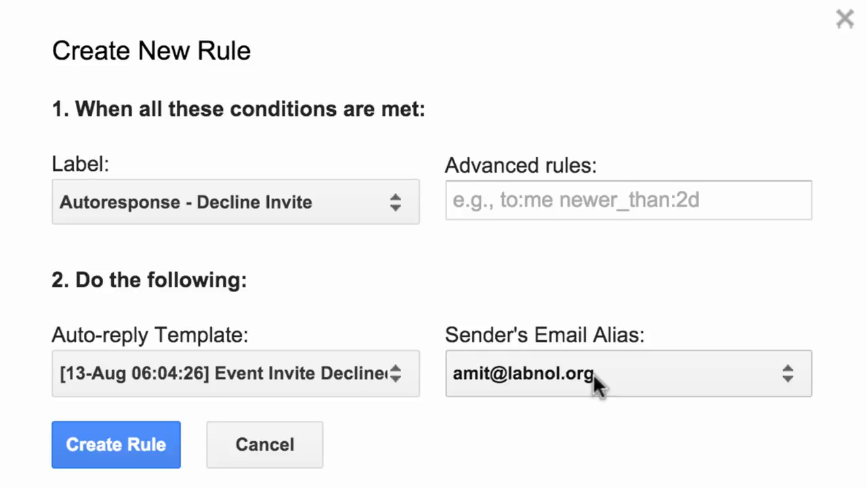
click(671, 371)
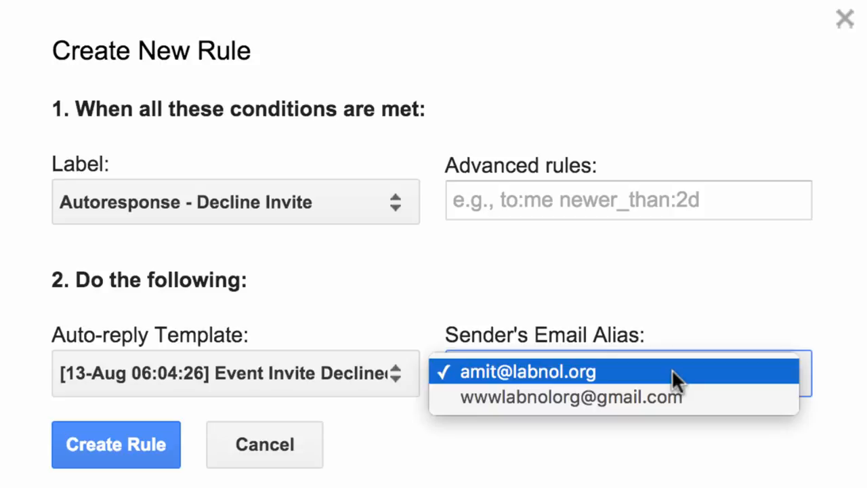
click(728, 375)
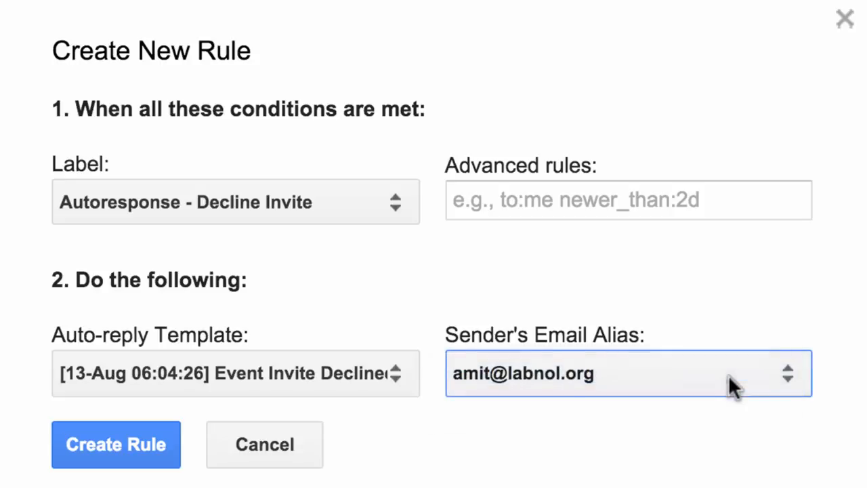
click(158, 464)
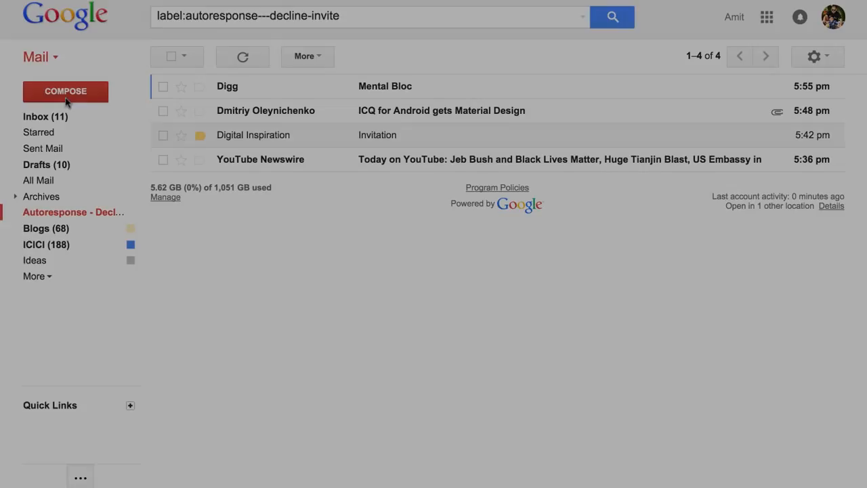
Step: In Gmail, draft a new message: “Hi, Thank you for your email but we do not publish guest posts and press releases on Digital Inspiration. Regards.”
click(66, 91)
click(495, 238)
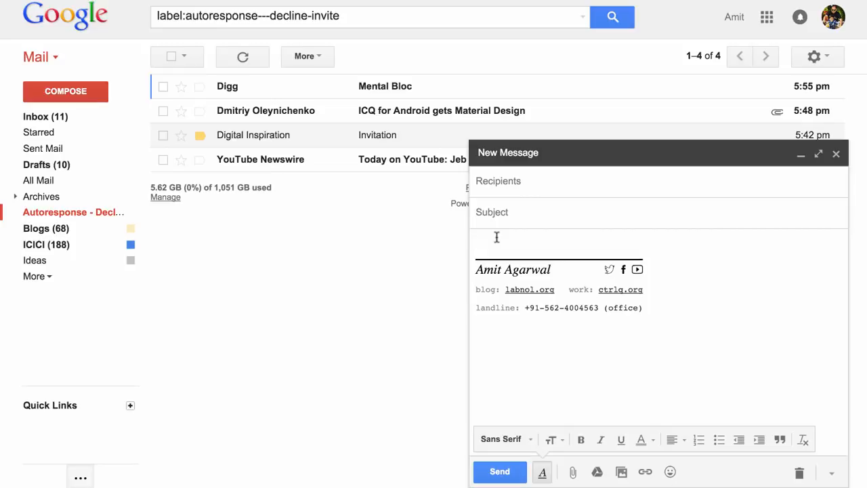
text(Hi,)
key(Return)
key(Return)
text(thank)
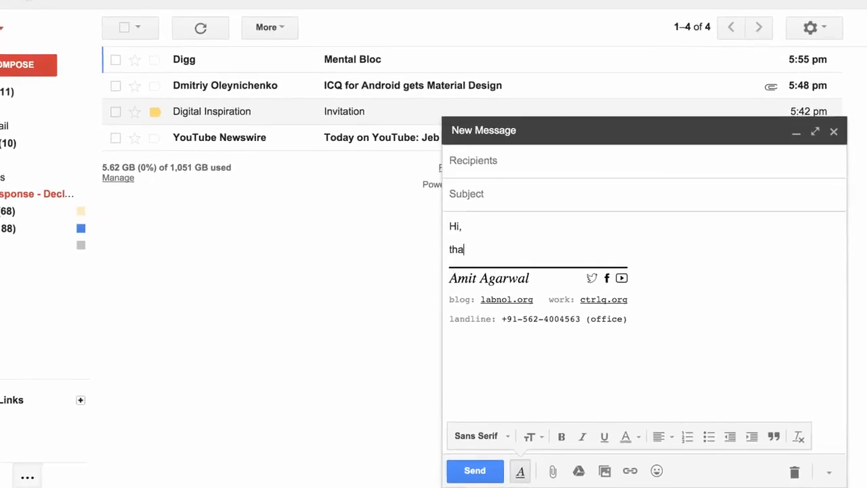
key(Home)
key(Delete)
text(T)
key(End)
text(you)
key(BackSpace)
key(BackSpace)
key(BackSpace)
key(BackSpace)
key(BackSpace)
key(BackSpace)
key(BackSpace)
key(BackSpace)
key(BackSpace)
text(hank you for your email but we)
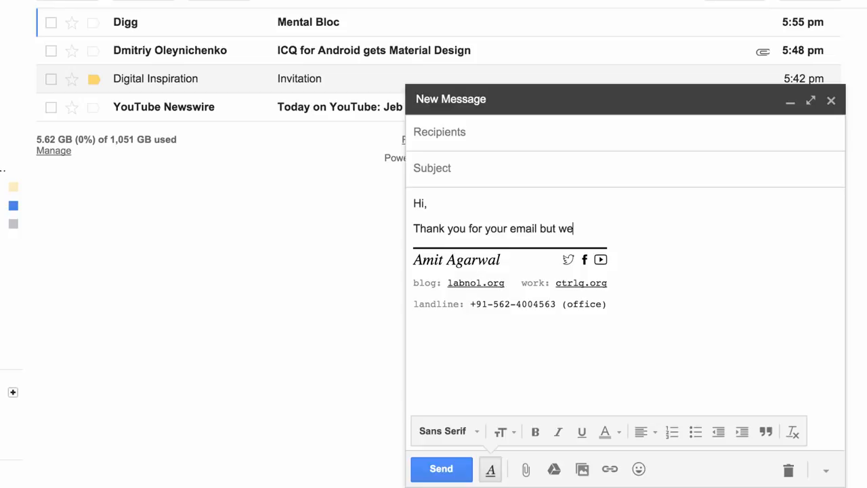
text( do not publish guest posts and press rel)
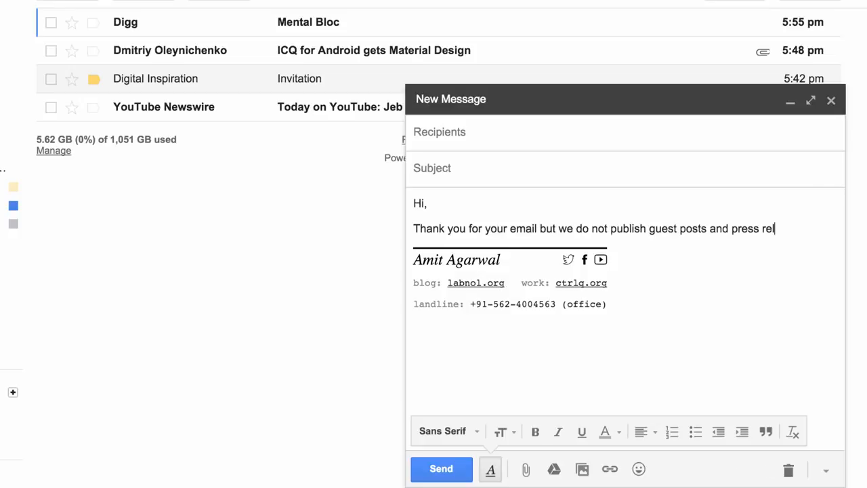
text(eases on Digital Inspiration.)
key(Return)
key(Return)
text(Regards.)
drag(414, 241, 499, 242)
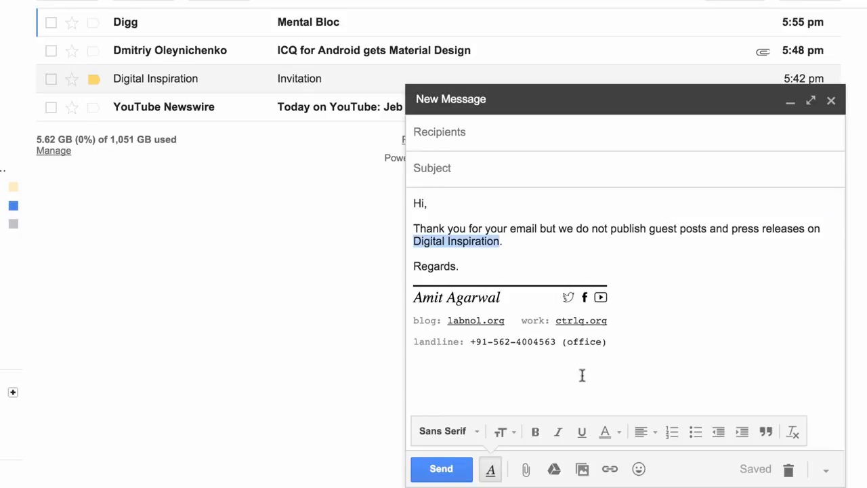
key(ctrl+k)
text(http://www.labnol.org)
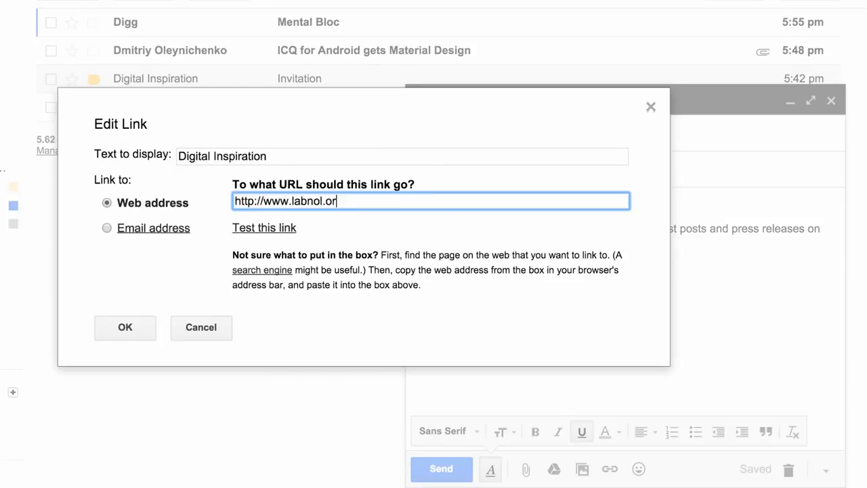
key(Return)
Step: Make the words “we do not publish” bold in the message body
drag(559, 228, 654, 228)
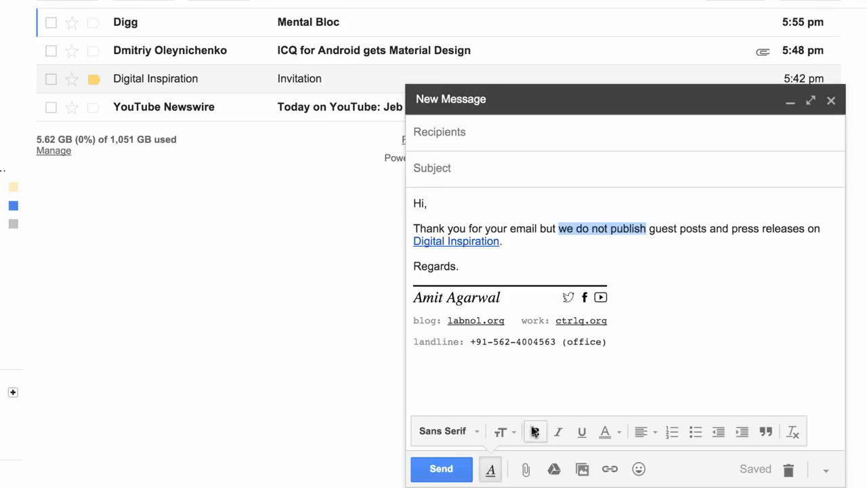
click(535, 432)
click(540, 228)
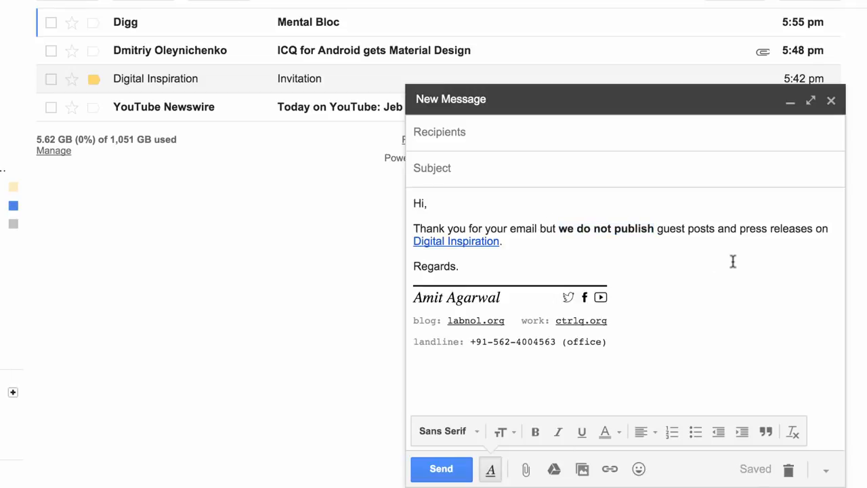
Step: Give the drafted message the subject “PR and Guest Post Requests”, then save and close the draft
click(580, 173)
text(PR and Guest Post Reque)
text(sts)
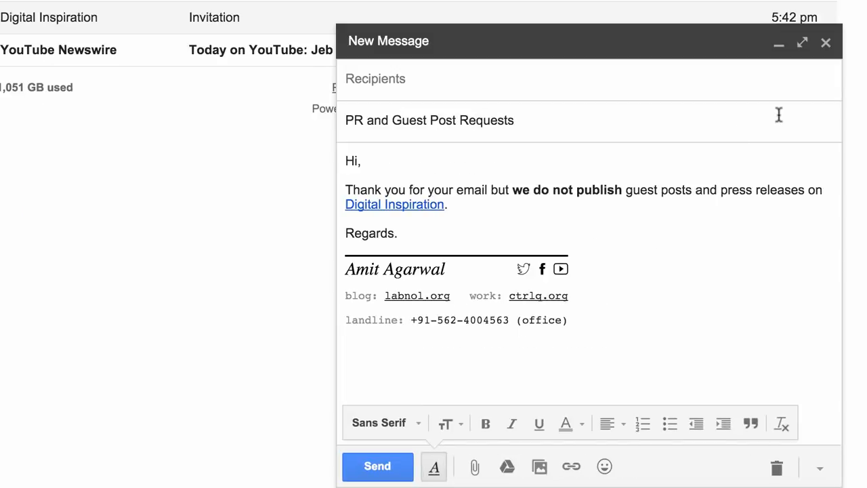
click(826, 43)
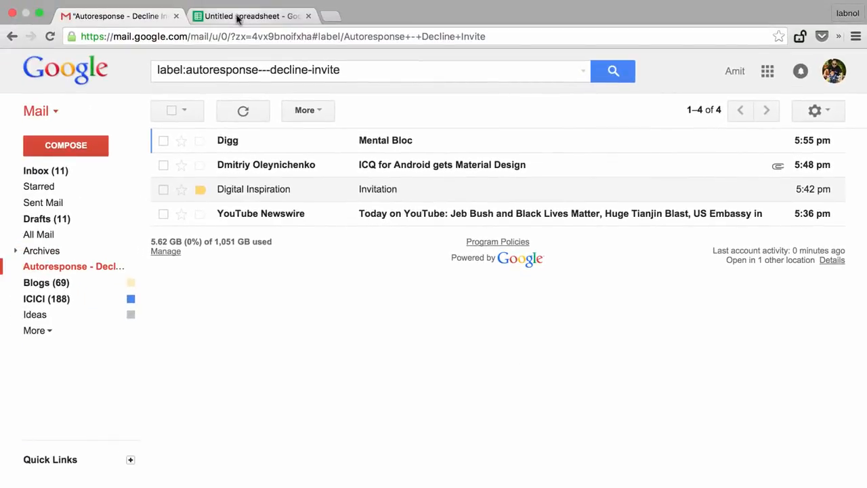
Step: Switch to the Google Sheets spreadsheet and start a new Email Auto-Responder rule for the Gmail label Inbox
click(238, 16)
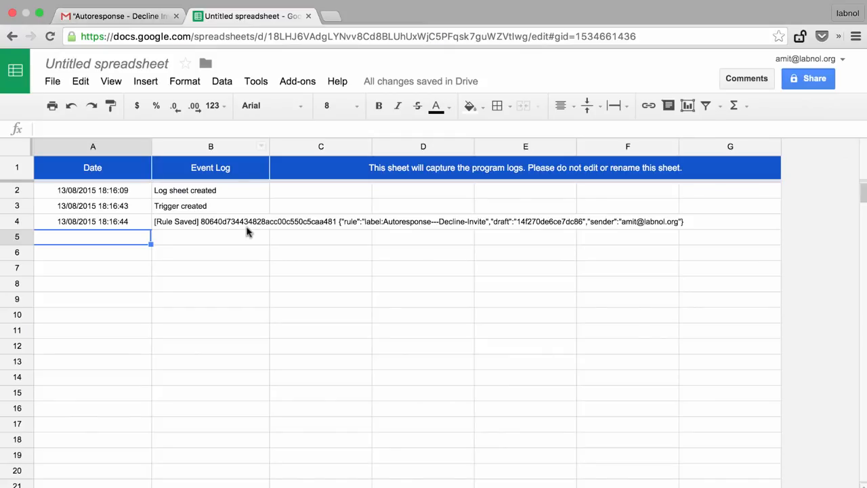
click(288, 83)
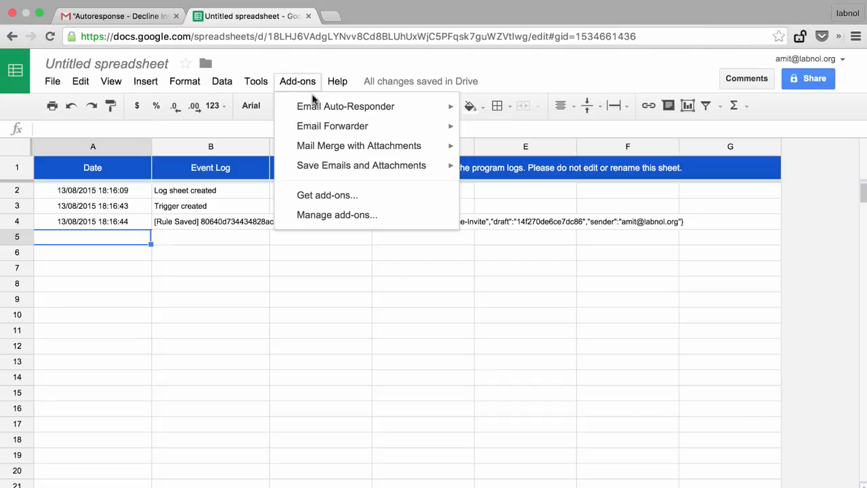
mouse_move(359, 106)
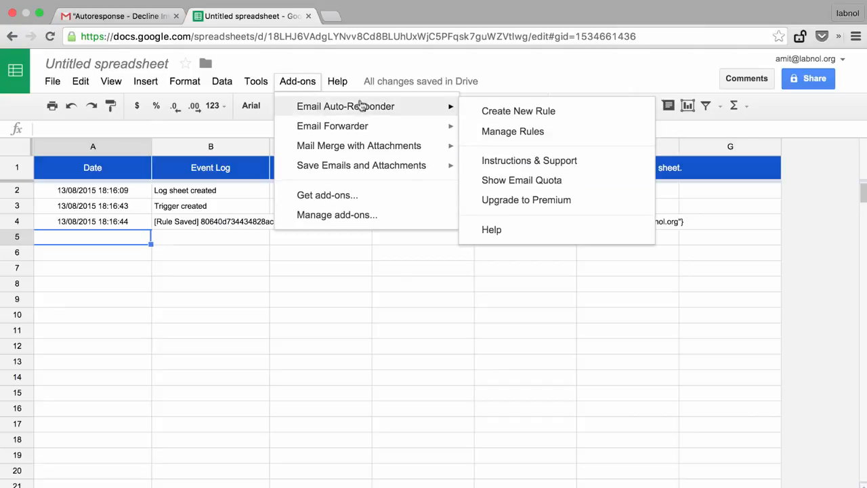
click(487, 112)
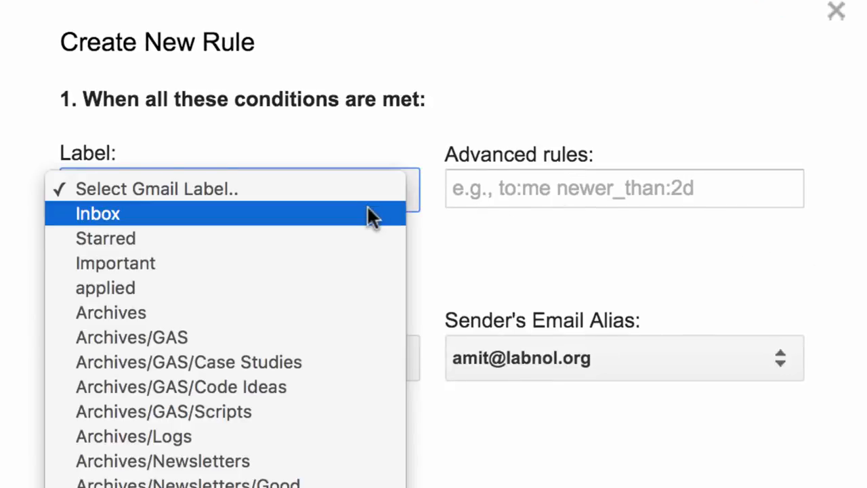
click(367, 207)
Step: Set the rule's advanced conditions to “is:unread newer_than:2d guest post OR press release”
click(514, 204)
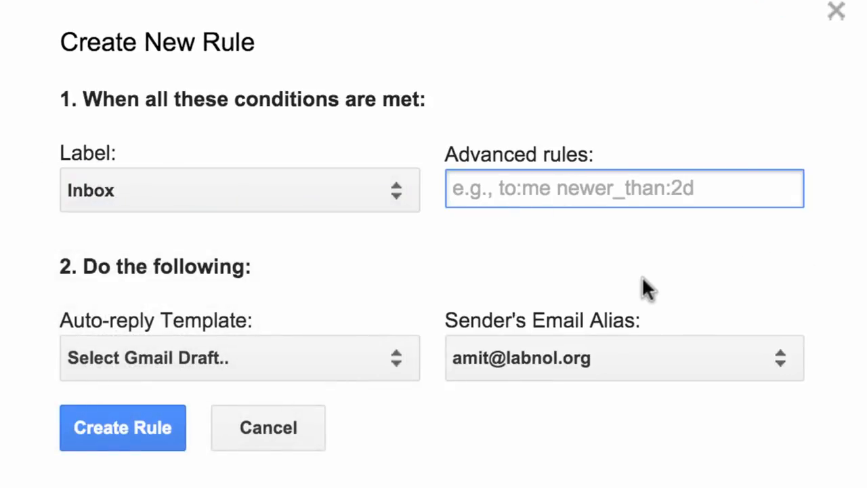
text(is:unread )
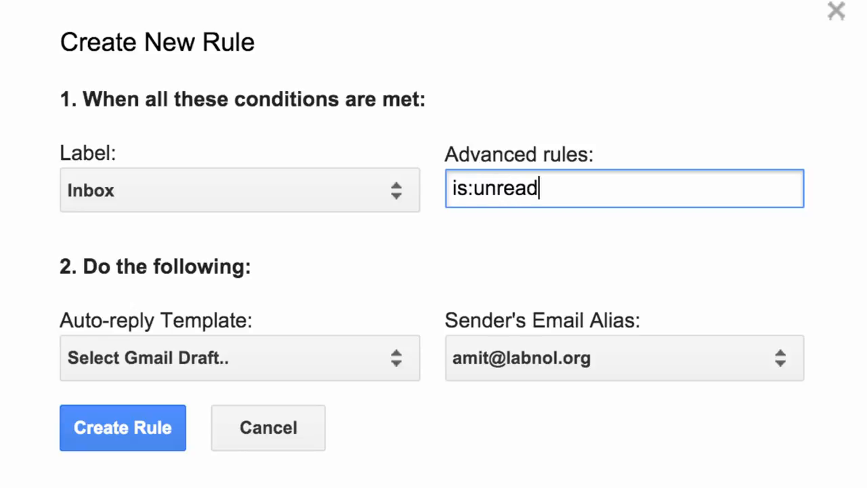
text(newer_than:2d)
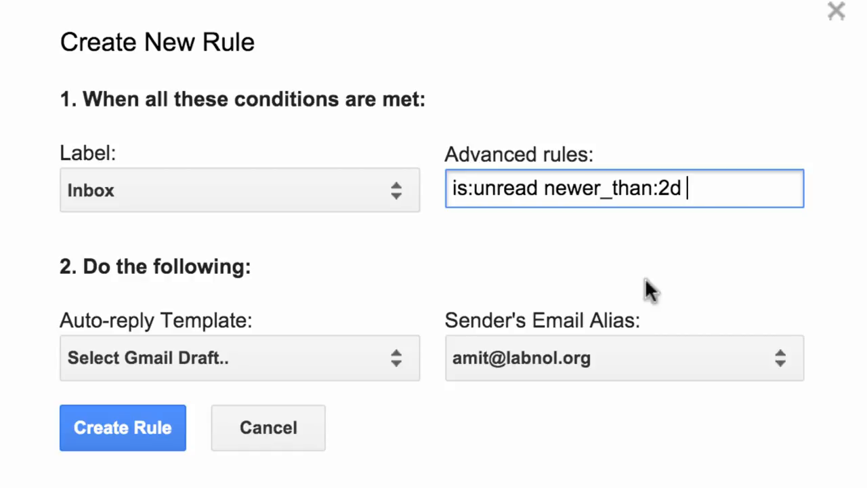
text(guest post OR press release)
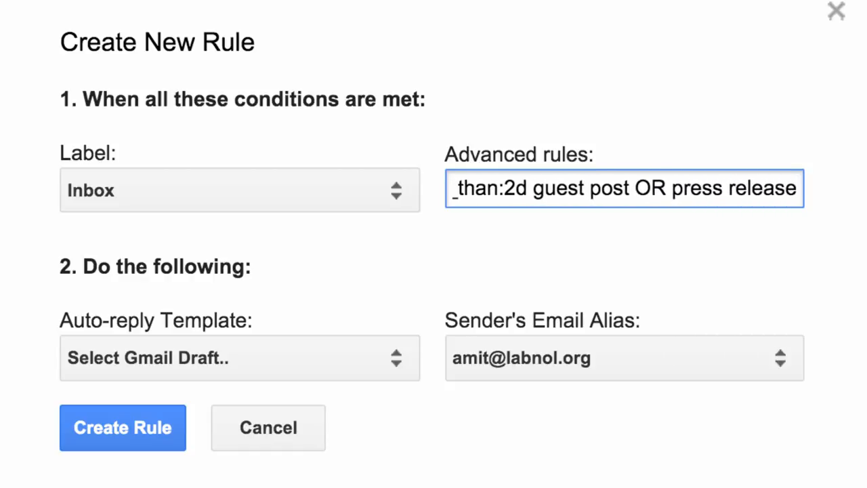
click(568, 208)
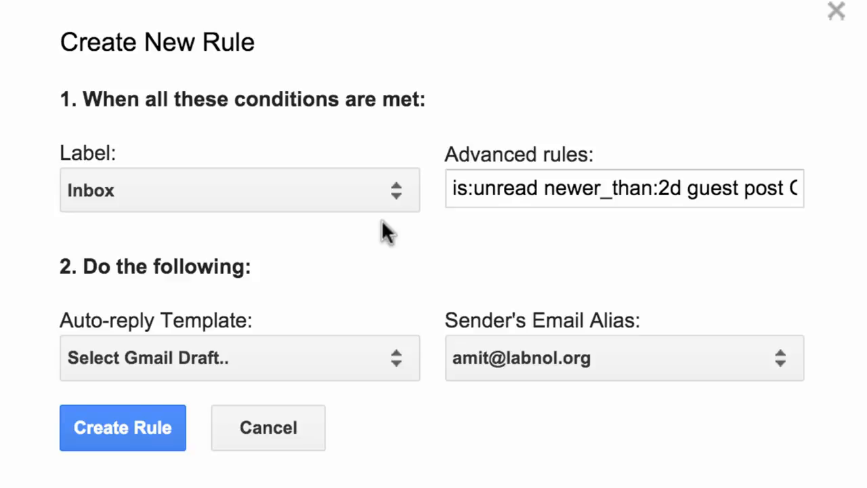
Step: Choose the “PR and Guest Post Requests” draft as the auto-reply template and create the rule
click(347, 354)
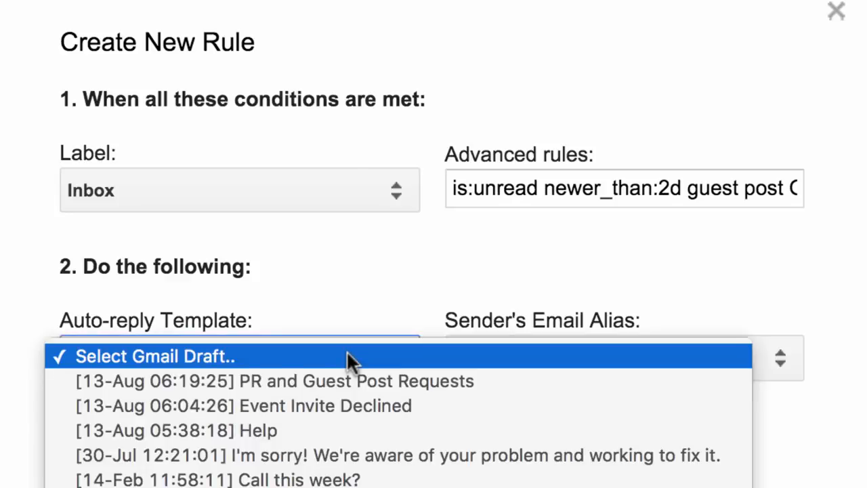
click(351, 381)
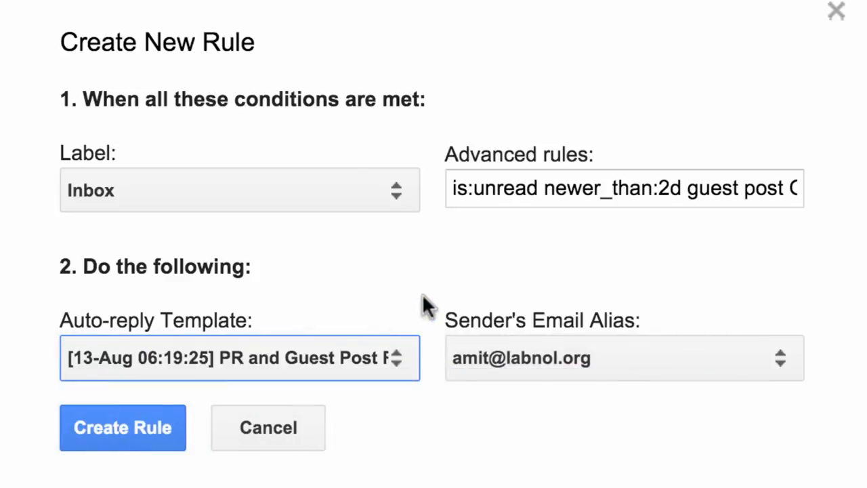
click(102, 430)
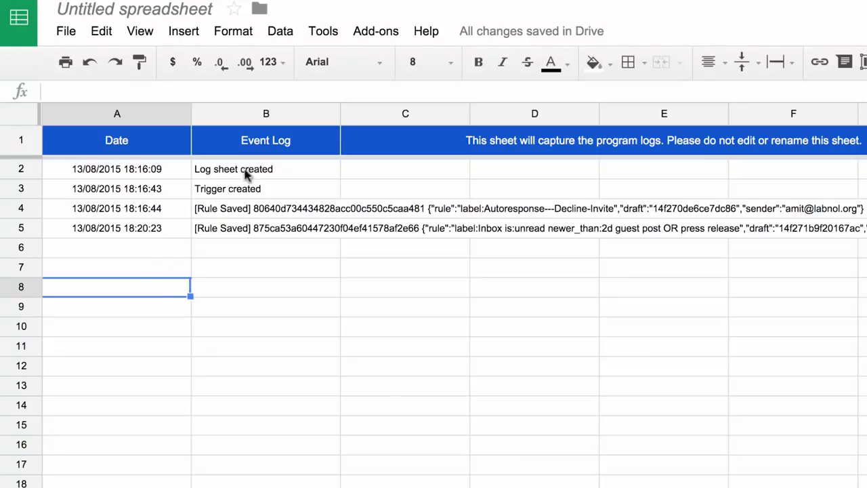
Step: Manually run the Email Auto-Responder rule “label:Autoresponse---Decline-Invite” and close the rule manager
click(369, 32)
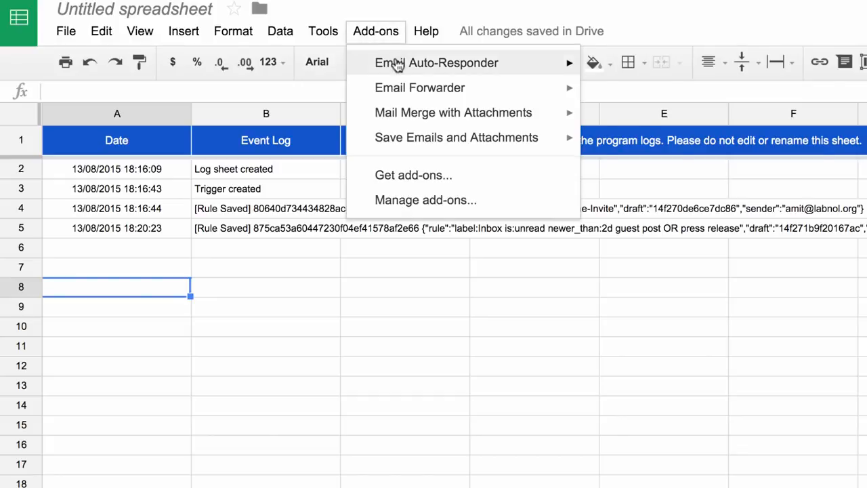
mouse_move(451, 60)
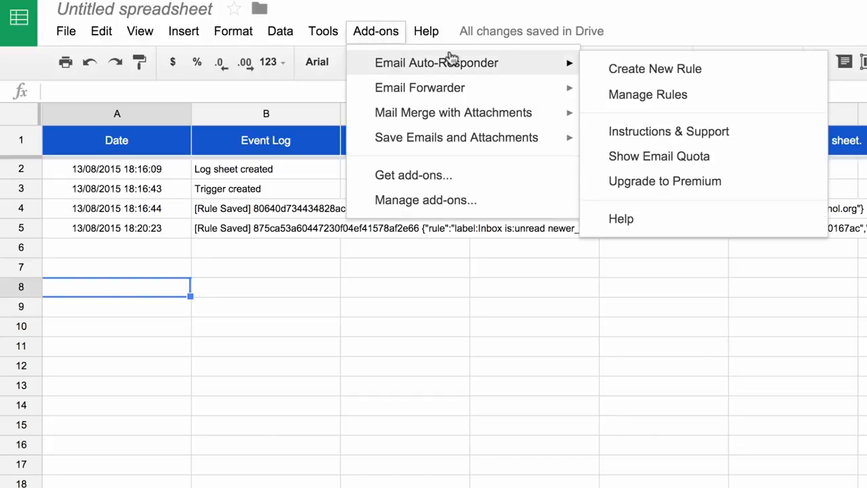
click(627, 95)
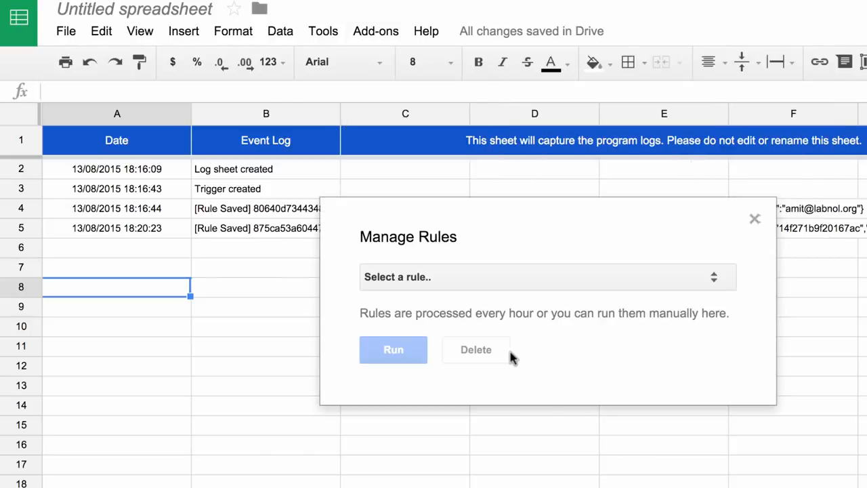
click(550, 289)
click(552, 291)
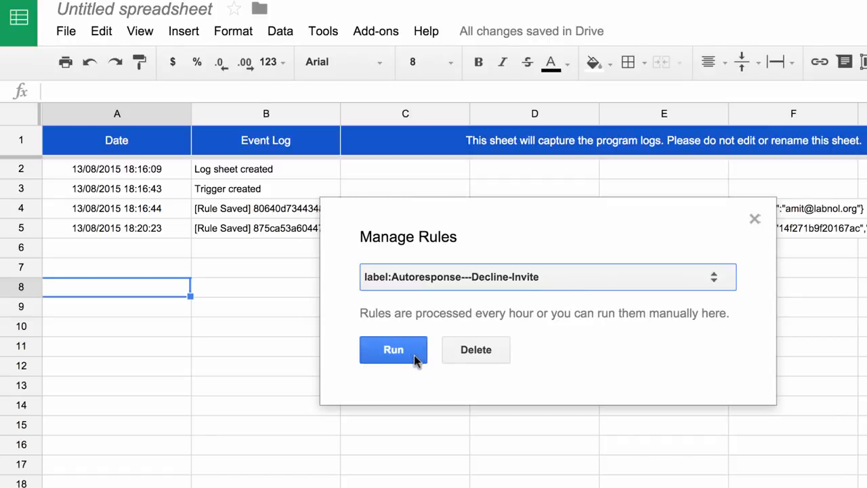
click(414, 355)
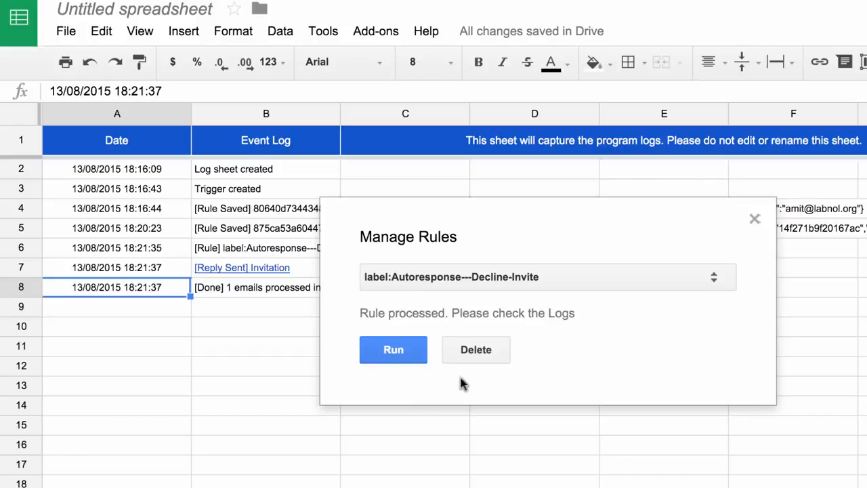
click(754, 221)
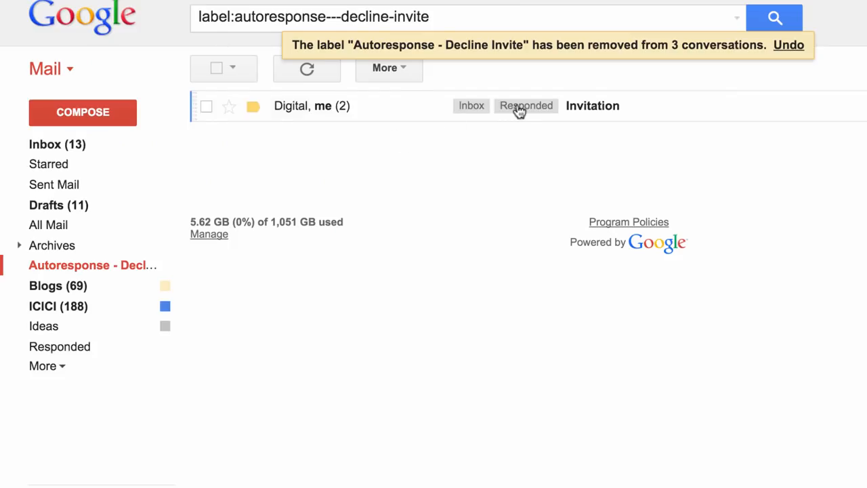
Step: Open the “Invitation” conversation in Gmail under the “Autoresponse - Decline Invite” label to check the automatic reply
click(641, 110)
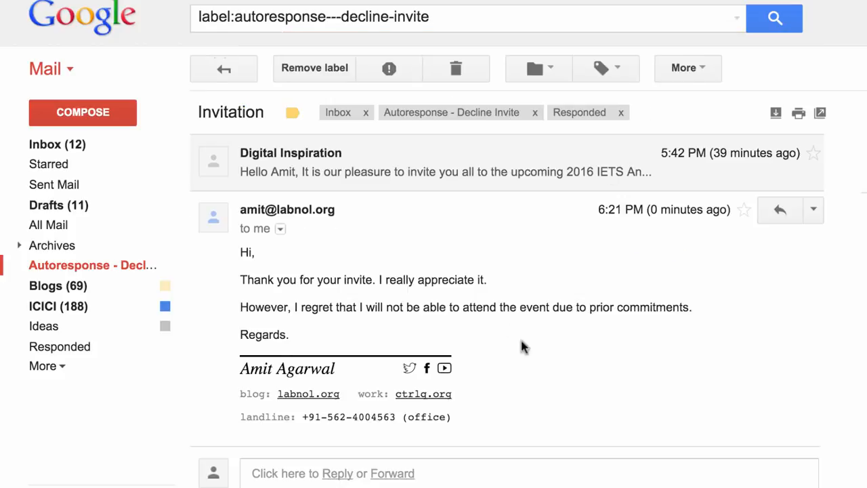